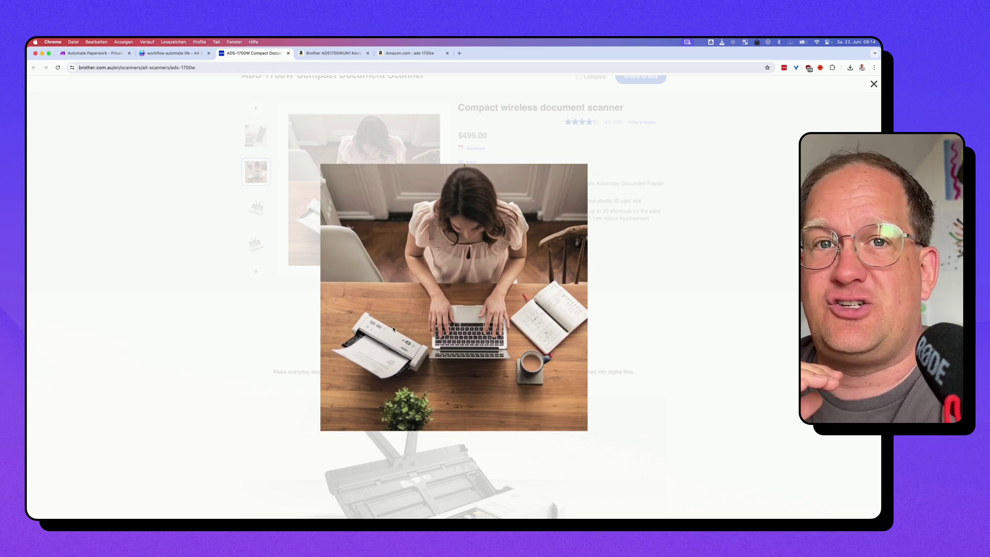
- Move past the Amazon product listing to the Brother scanner search results for 'ads 1700w'
key(ctrl+Tab)
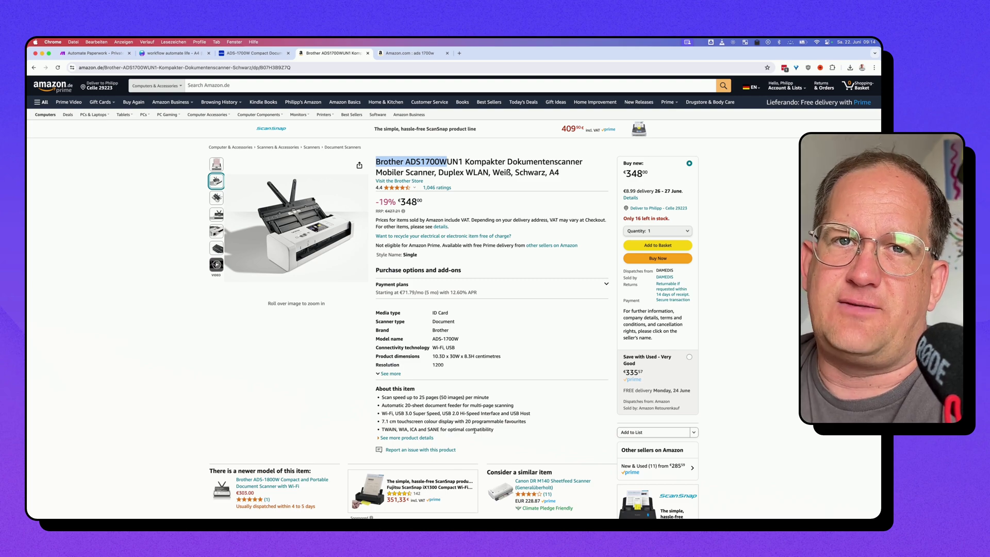
key(ctrl+Tab)
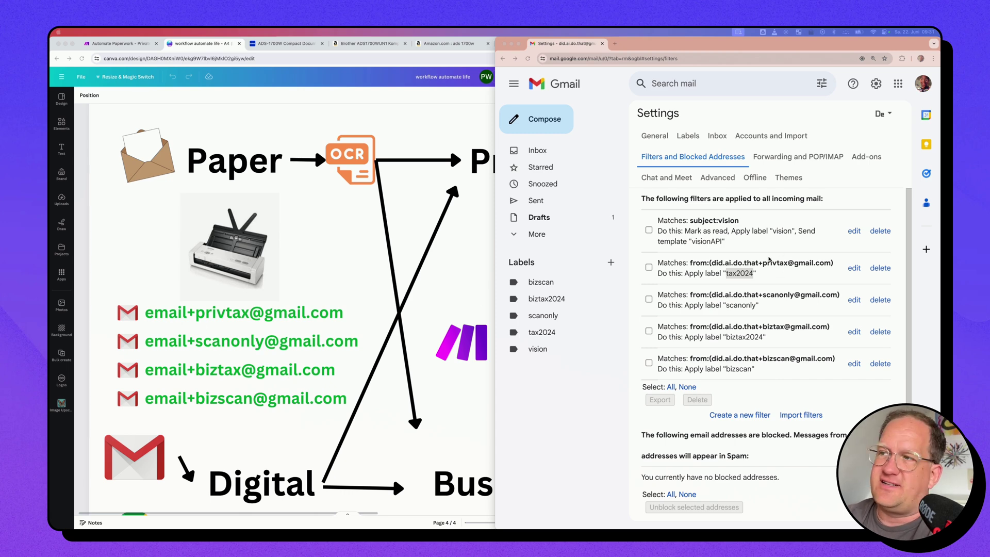
- Check the privtax filter's tax2024 label, then label the IFTTT Pro welcome email bizscan
click(768, 277)
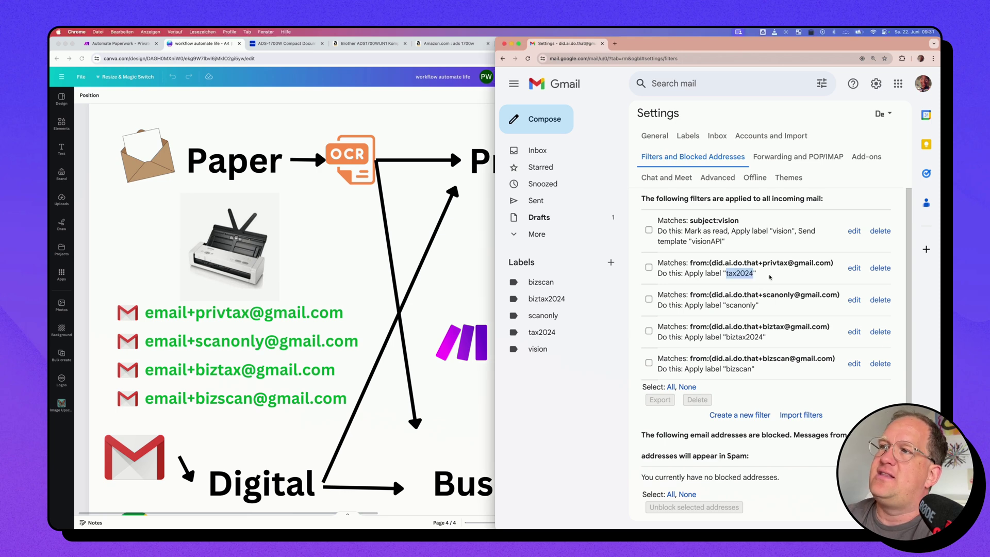
double_click(747, 274)
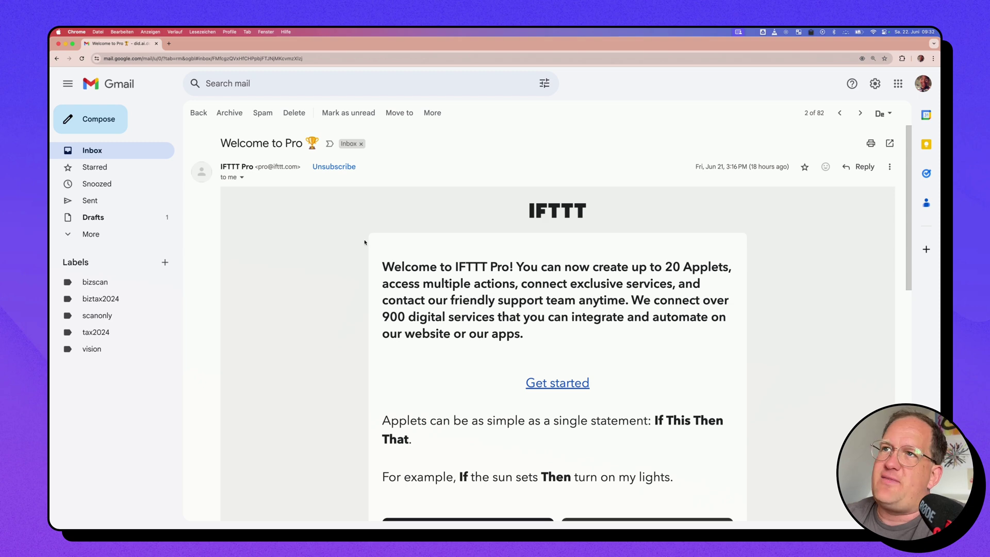
click(432, 112)
mouse_move(466, 186)
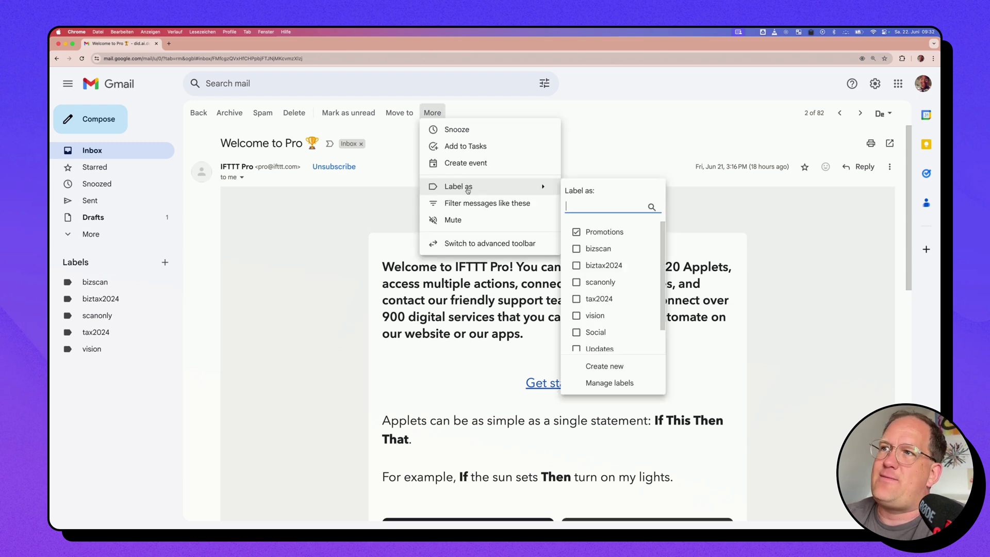
click(597, 246)
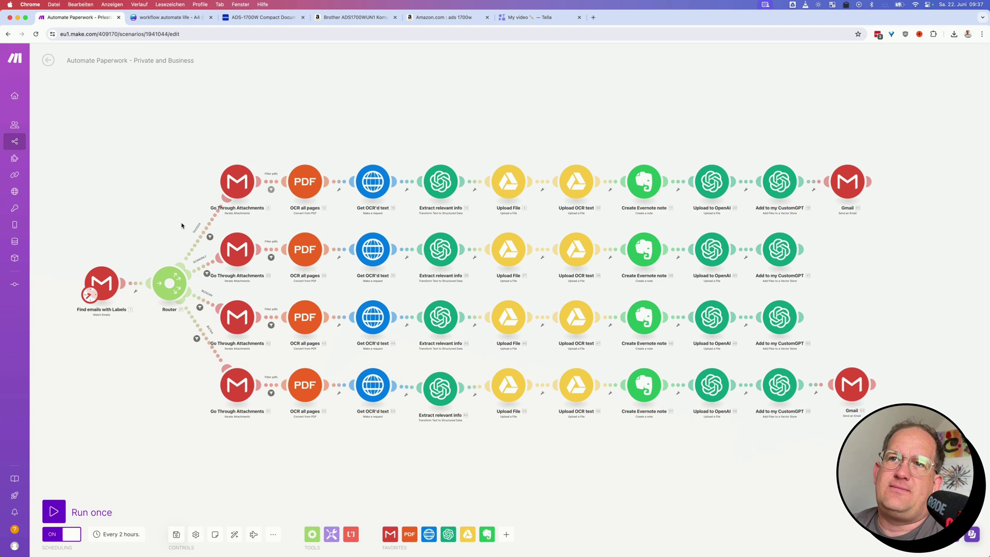
- Show the Gmail trigger's query for labels tax2024, scanonly and bizscan, limited to 10 results
scroll(184, 251, up, 5)
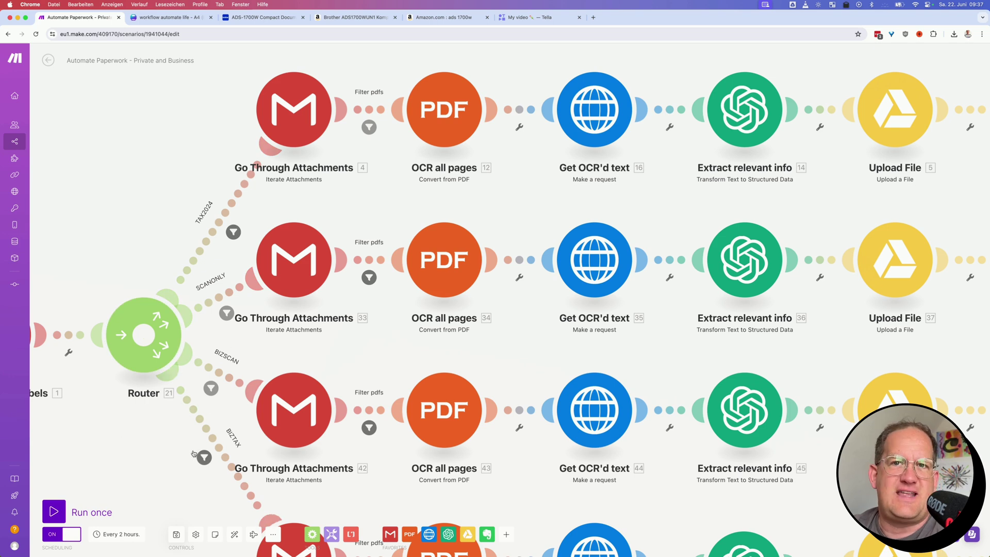
scroll(193, 454, down, 5)
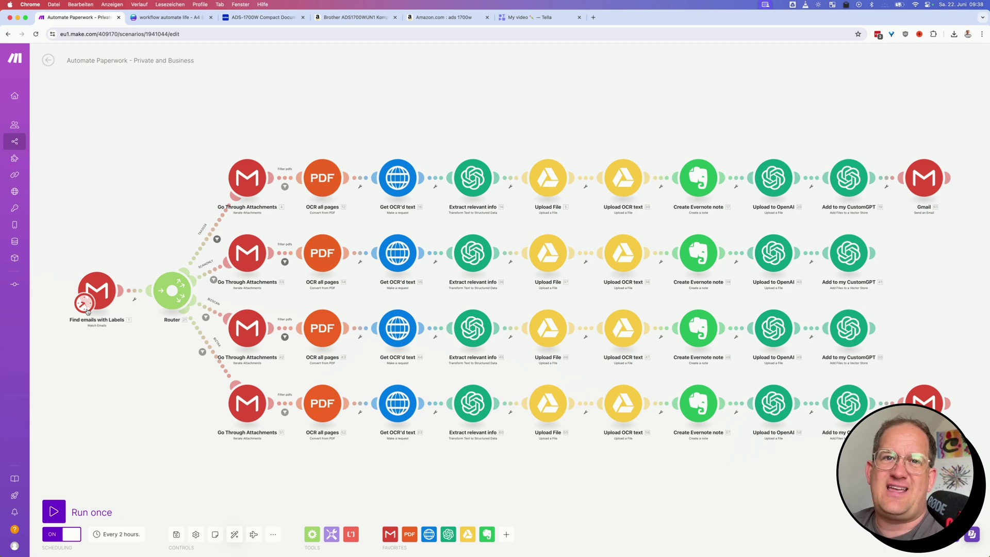
click(92, 309)
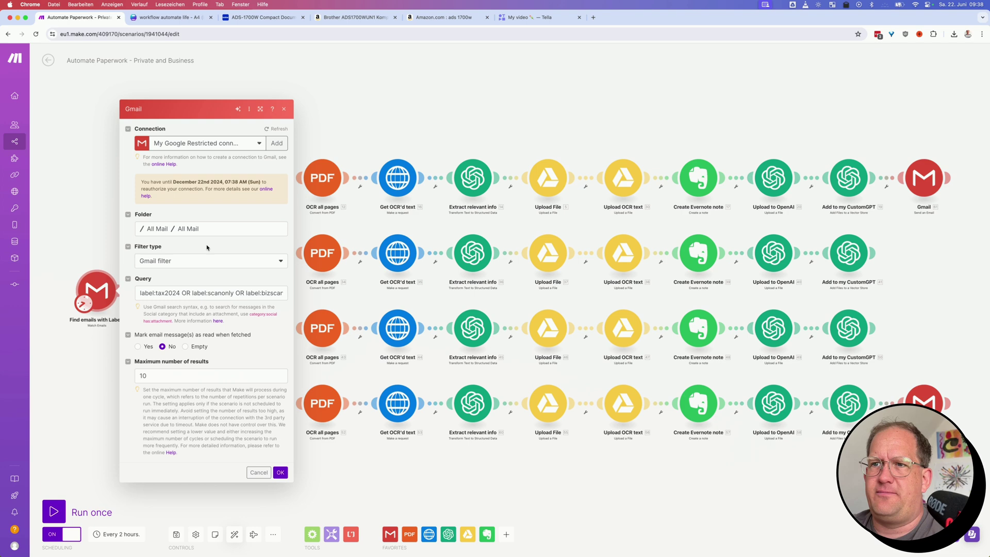
- Inspect the TAX2024 route's filter condition and its available email data without changes
key(Escape)
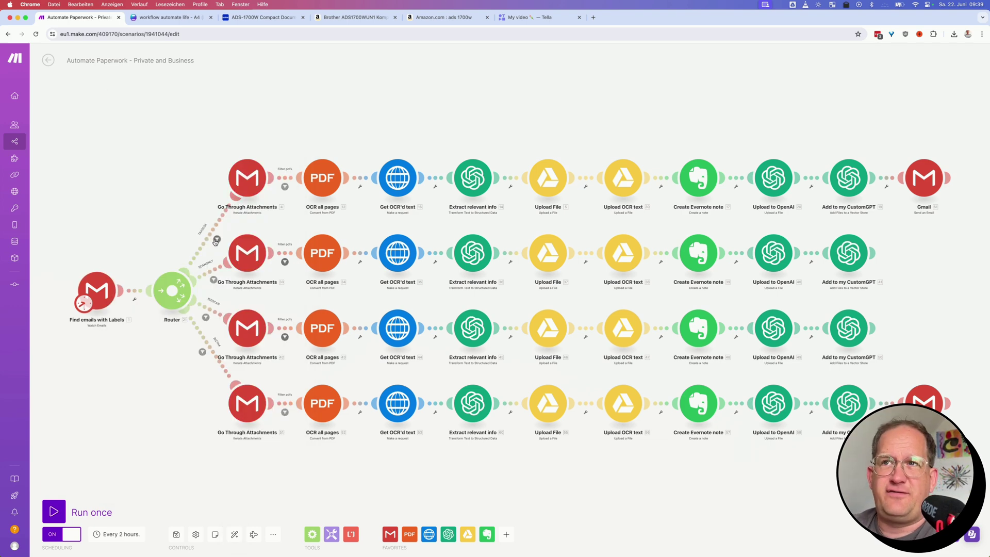
click(216, 240)
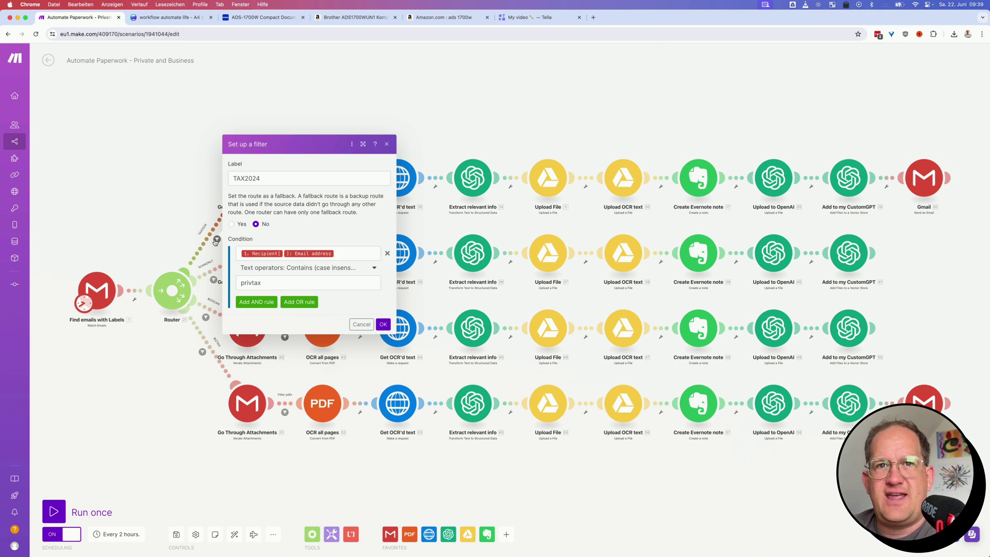
click(241, 287)
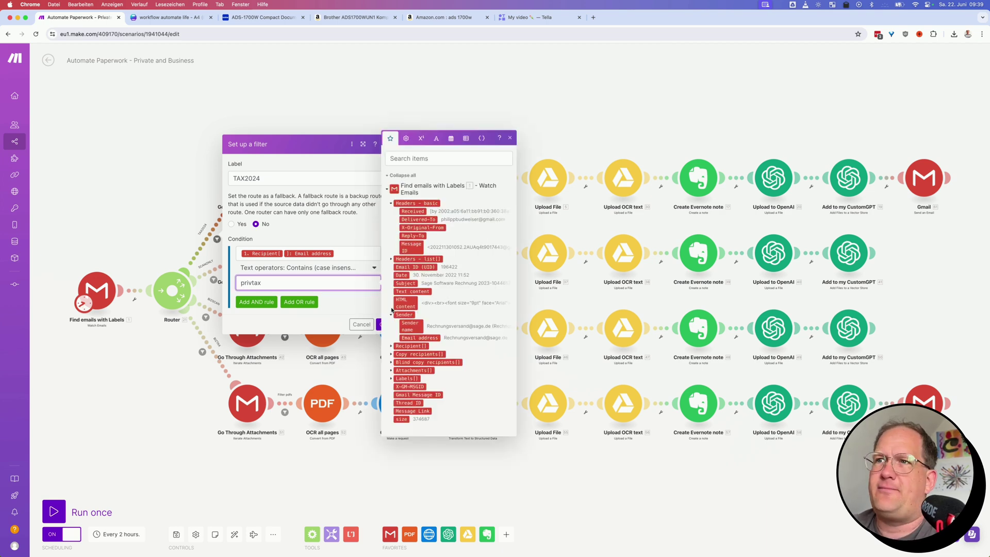
key(Escape)
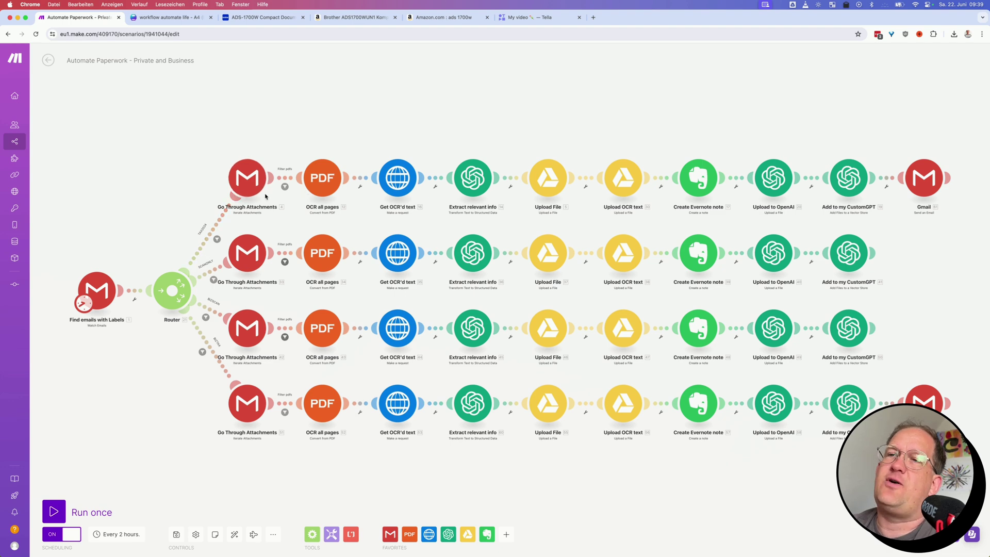
- Review the first Go Through Attachments module and '.pdf' filter, then open OCR all pages
click(252, 179)
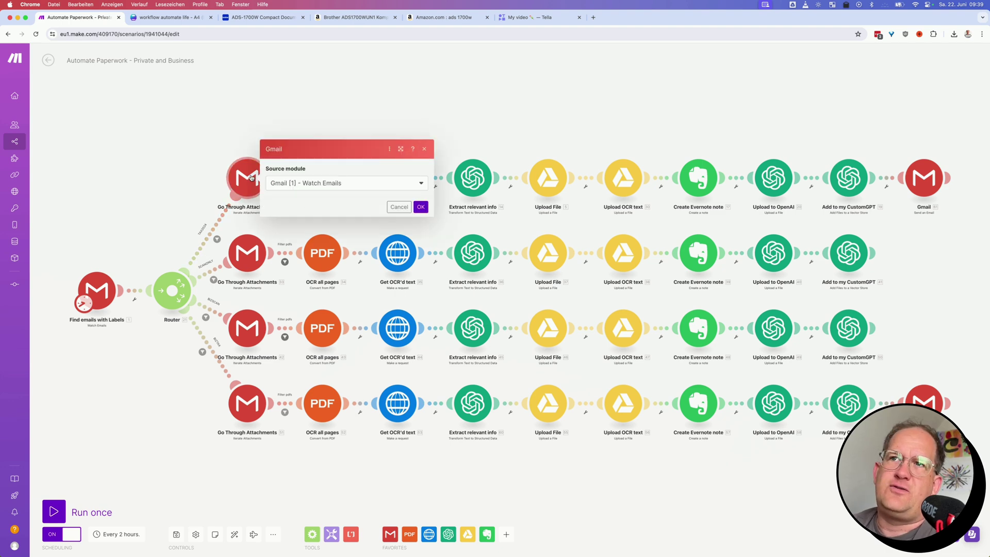
click(256, 123)
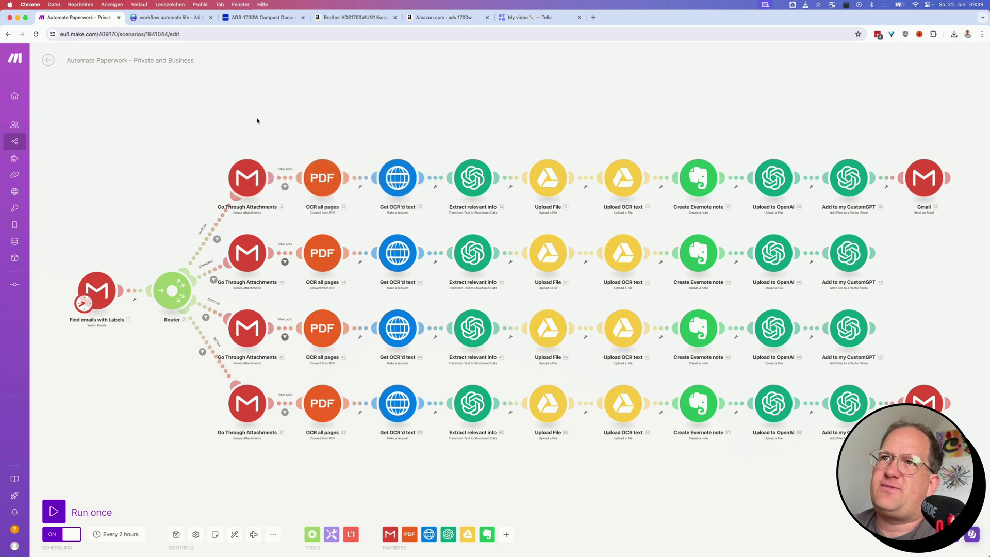
click(285, 186)
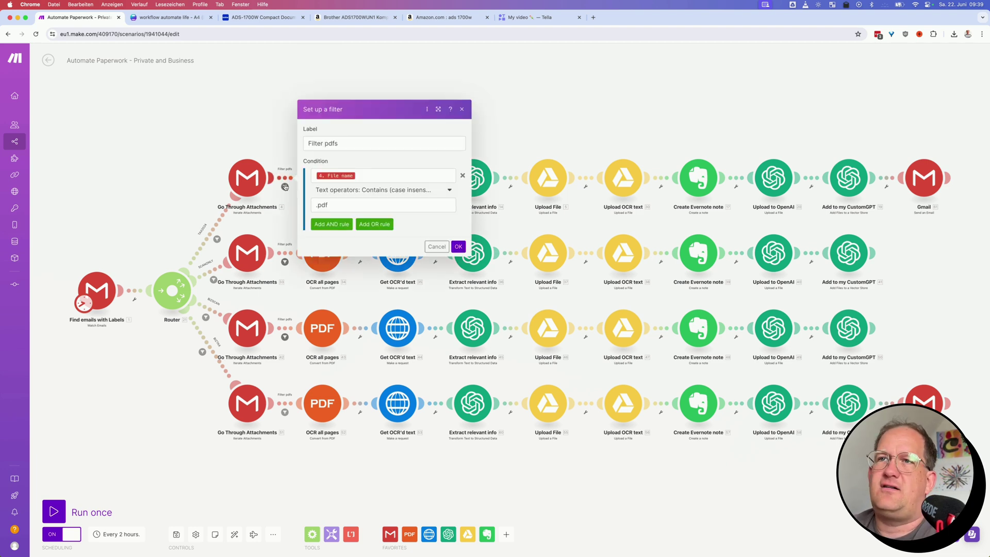
click(286, 102)
click(331, 177)
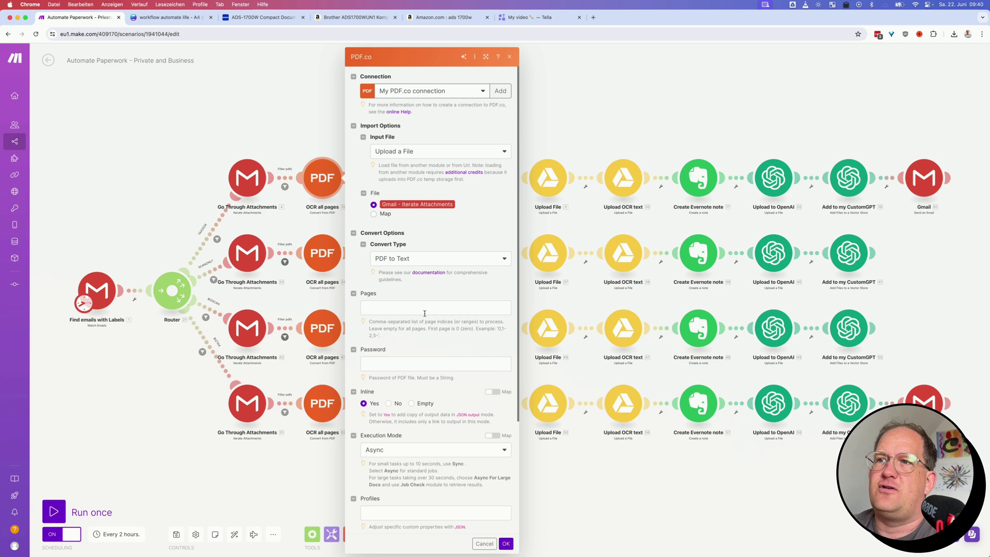
scroll(425, 314, down, 5)
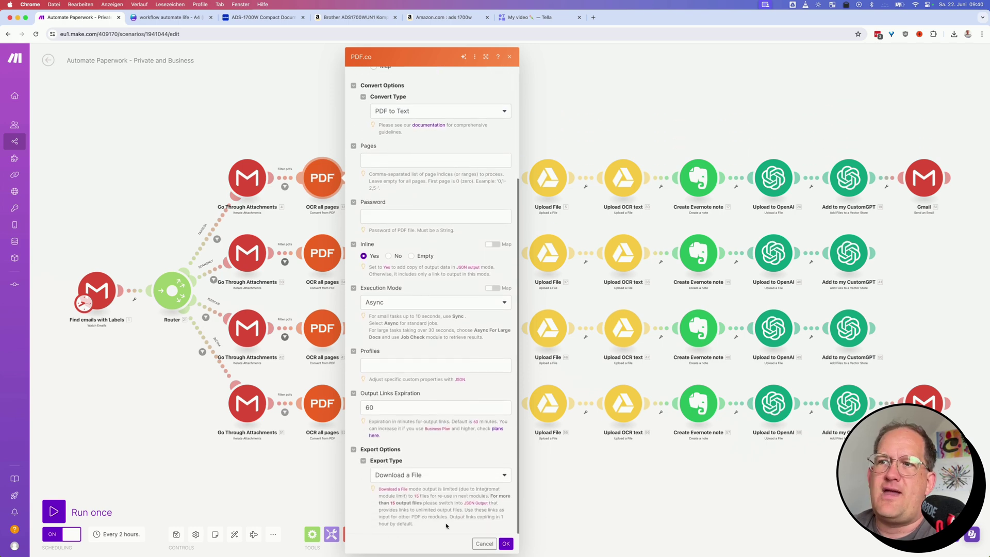
click(483, 546)
click(397, 188)
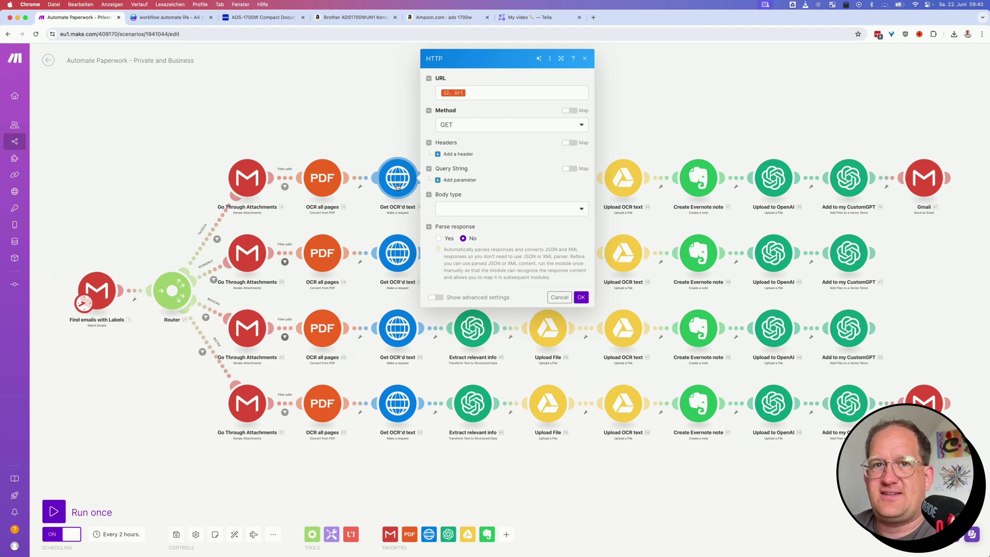
click(395, 133)
click(473, 178)
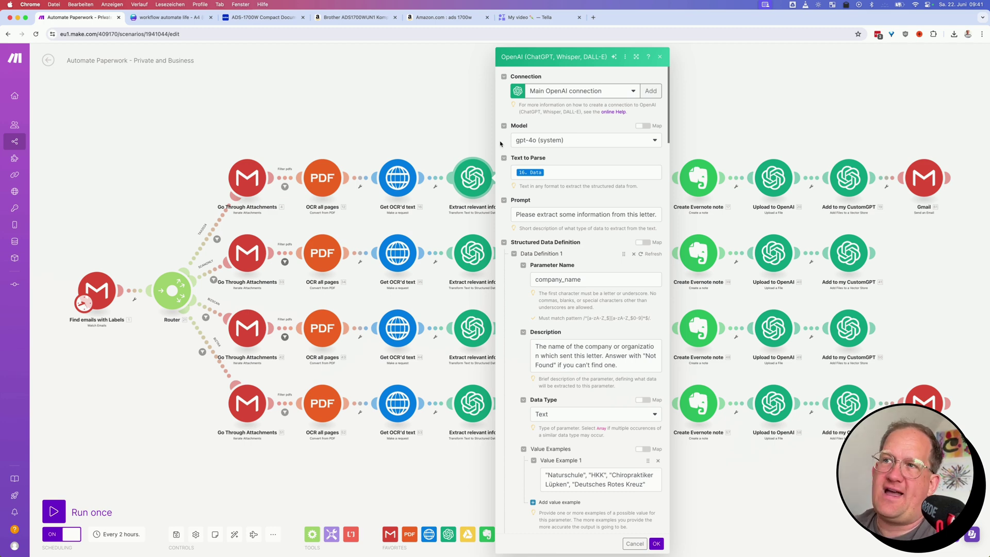
scroll(500, 144, down, 1)
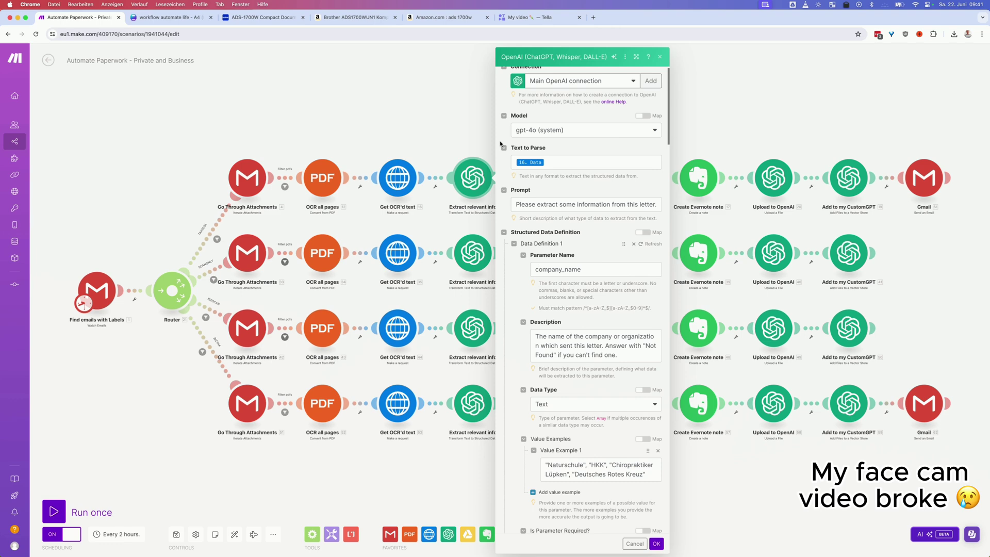
scroll(501, 144, down, 3)
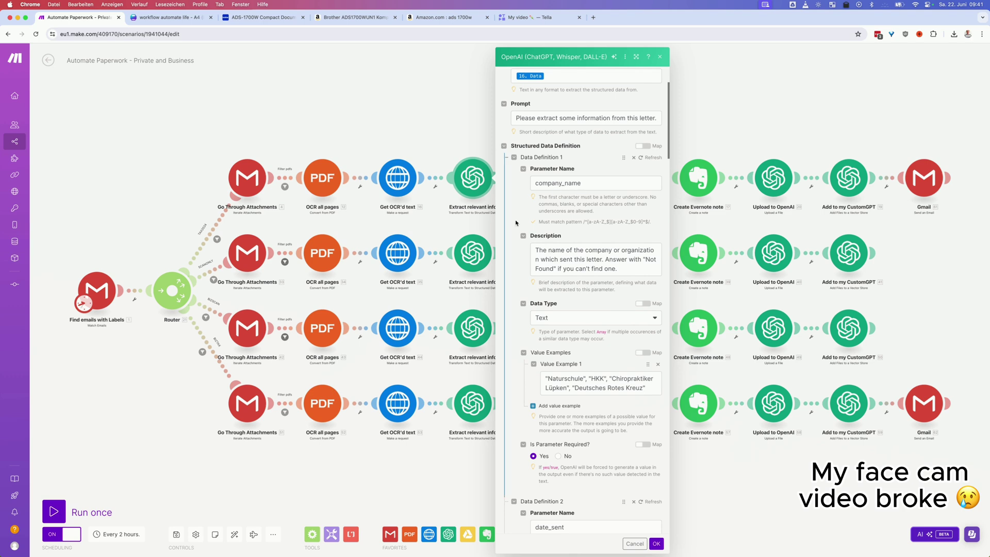
scroll(516, 223, down, 10)
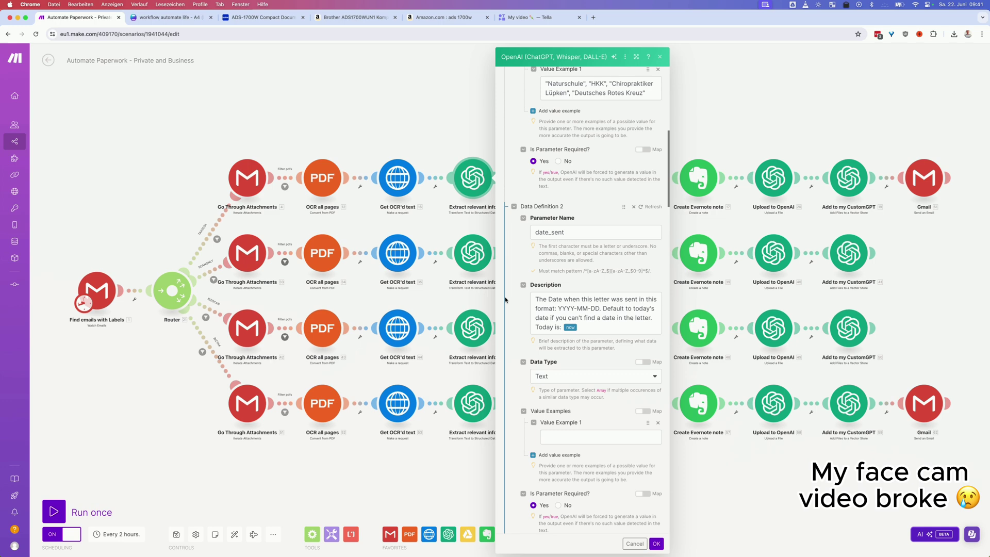
scroll(516, 310, down, 6)
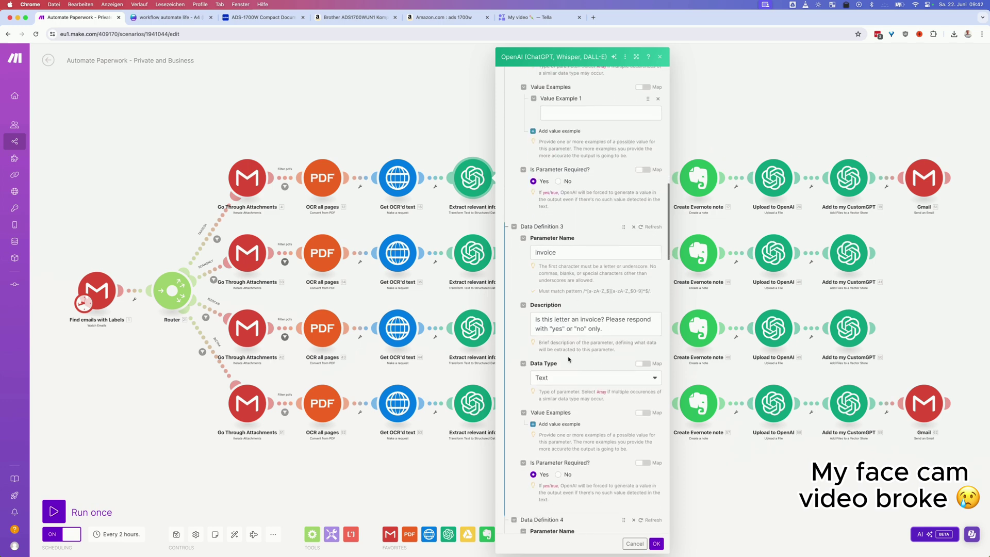
scroll(569, 359, down, 6)
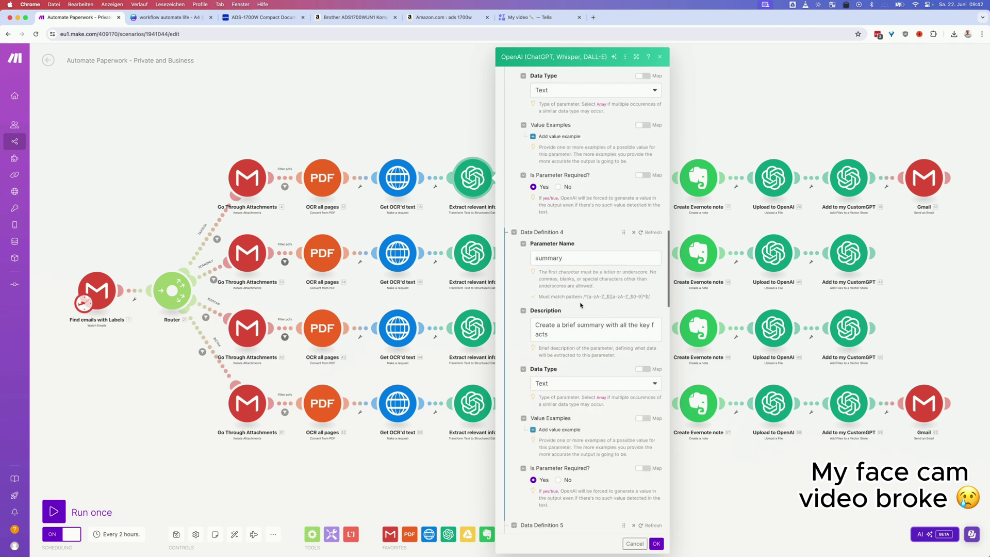
scroll(580, 305, down, 7)
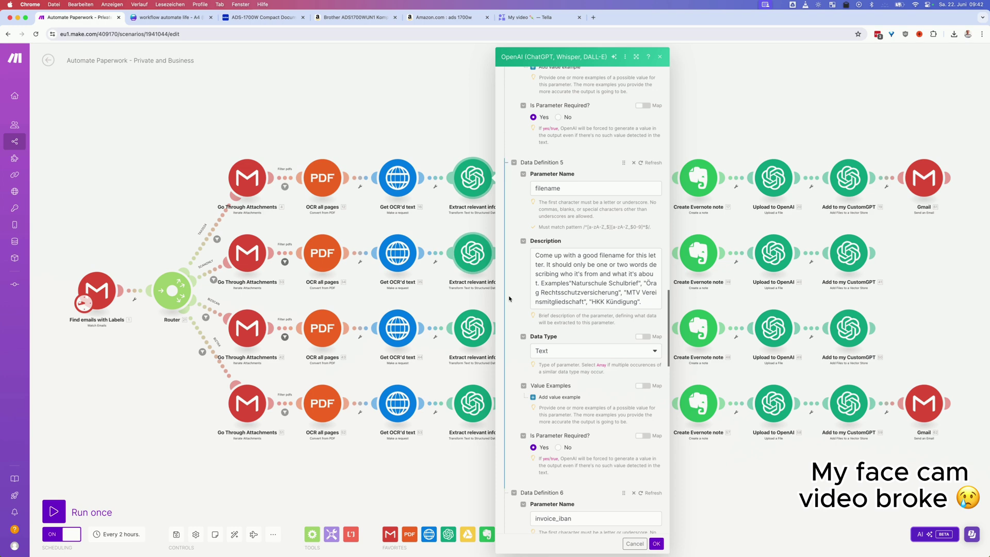
scroll(510, 298, down, 5)
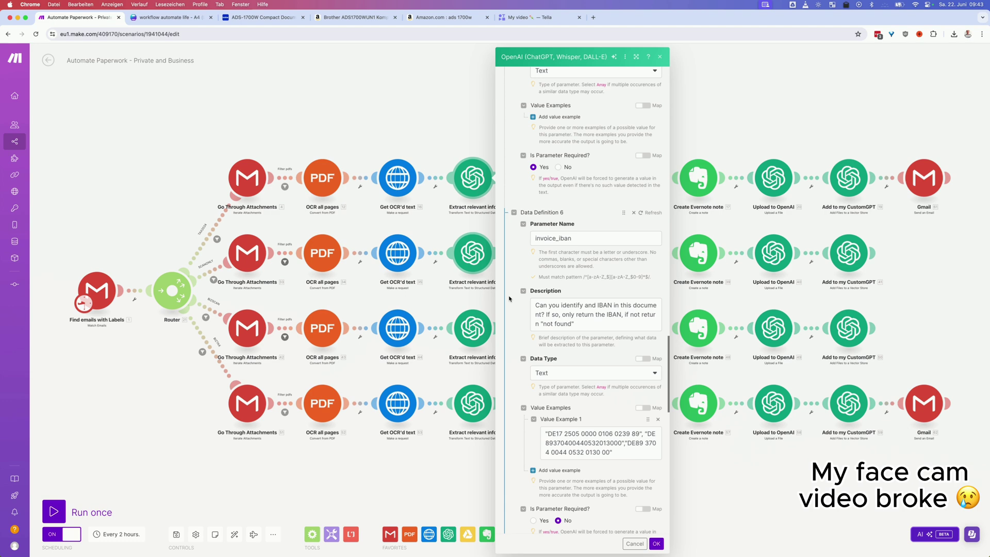
scroll(509, 298, down, 2)
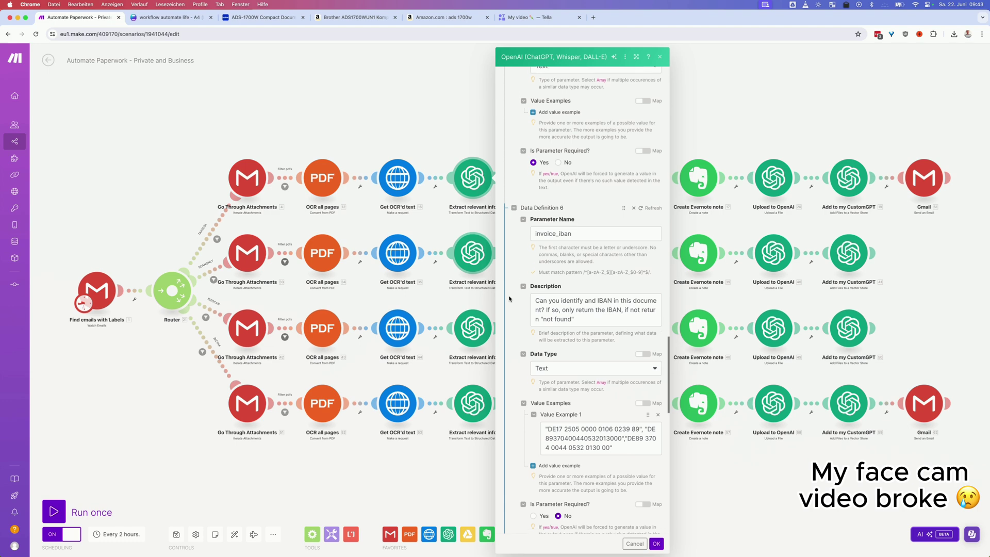
scroll(509, 298, down, 5)
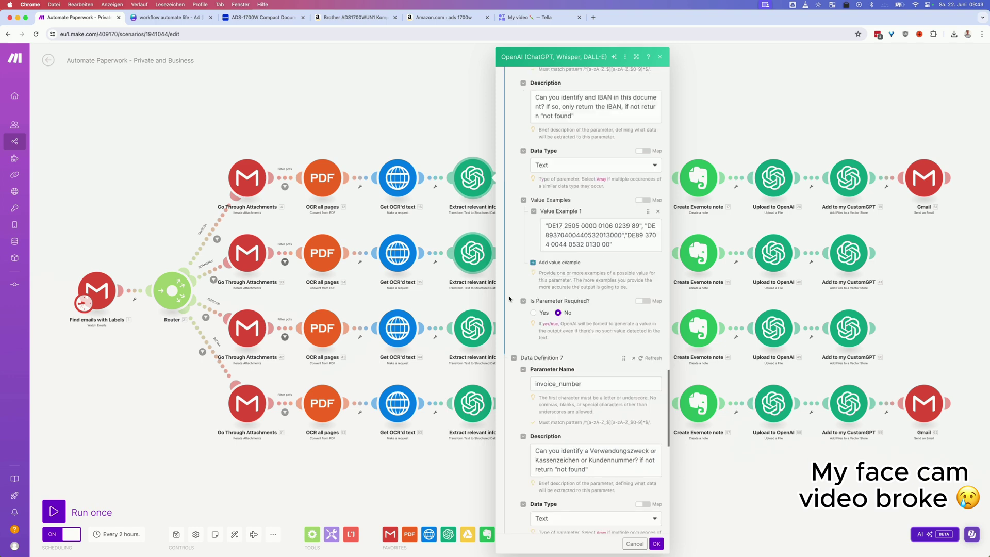
scroll(509, 298, down, 2)
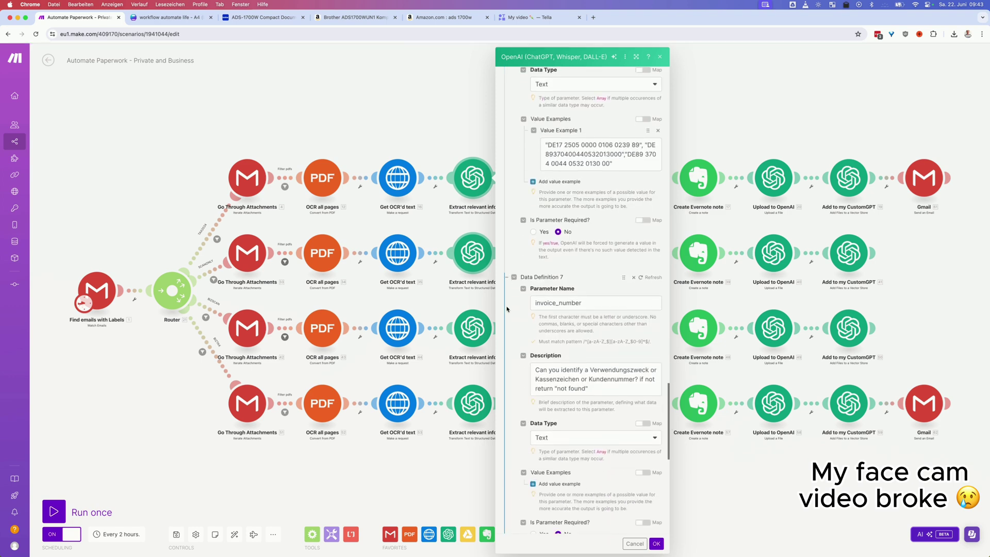
scroll(507, 309, down, 8)
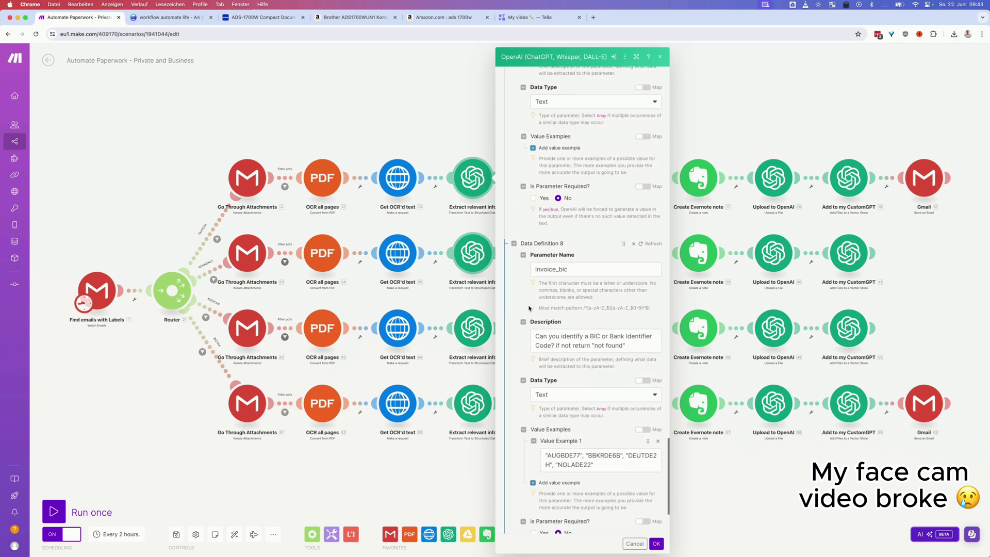
scroll(529, 307, down, 3)
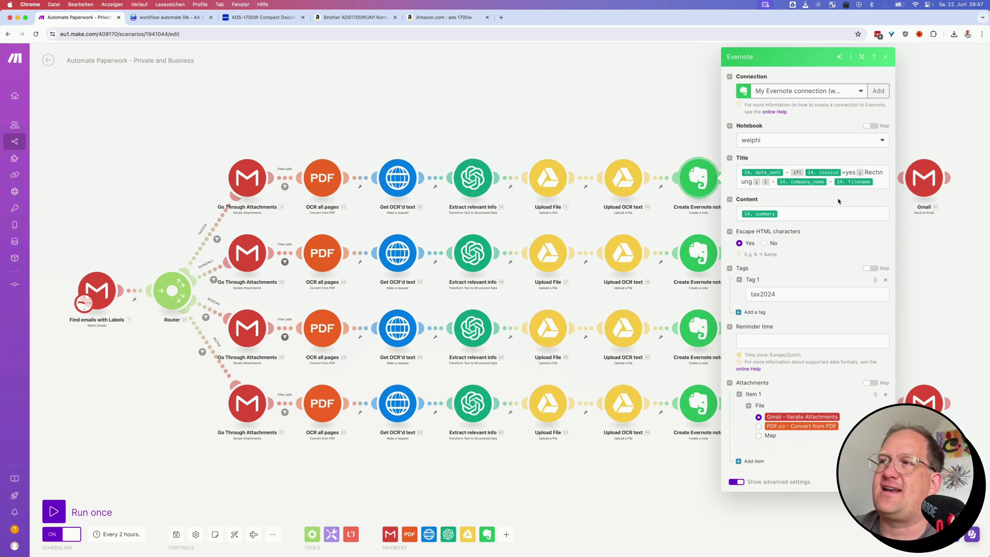
- View the Upload to OpenAI module's assistant file settings
click(779, 176)
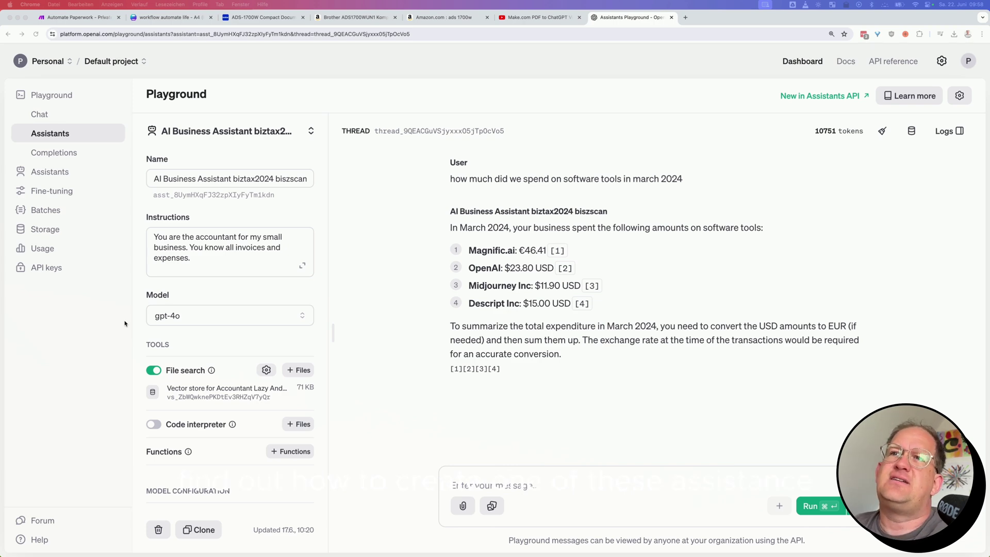
click(192, 395)
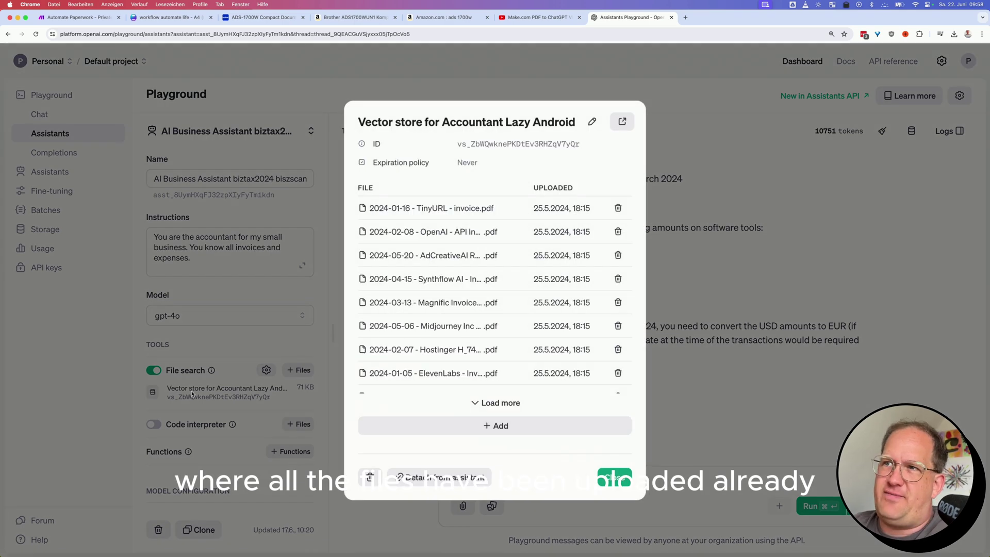
scroll(449, 289, down, 5)
scroll(449, 294, up, 5)
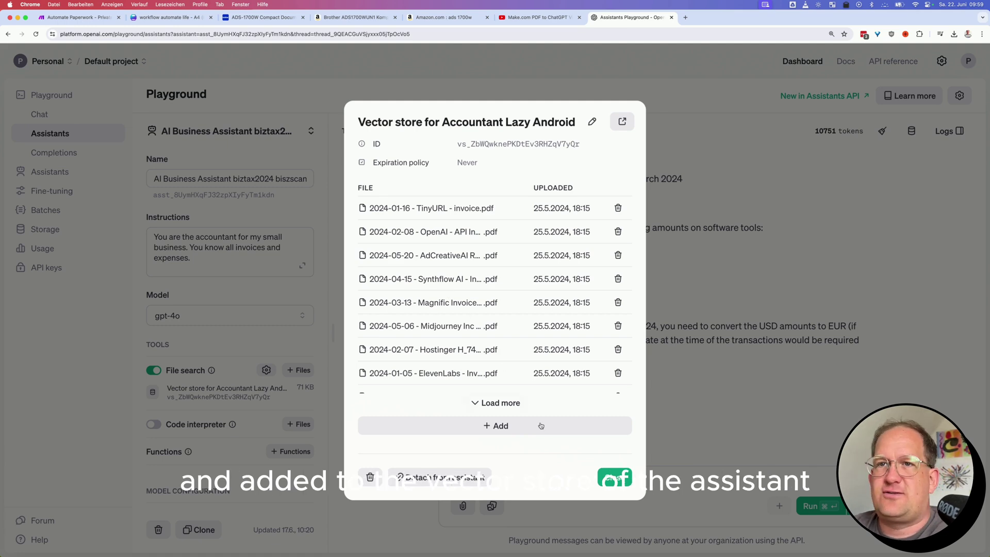
click(615, 477)
drag(682, 181, 448, 163)
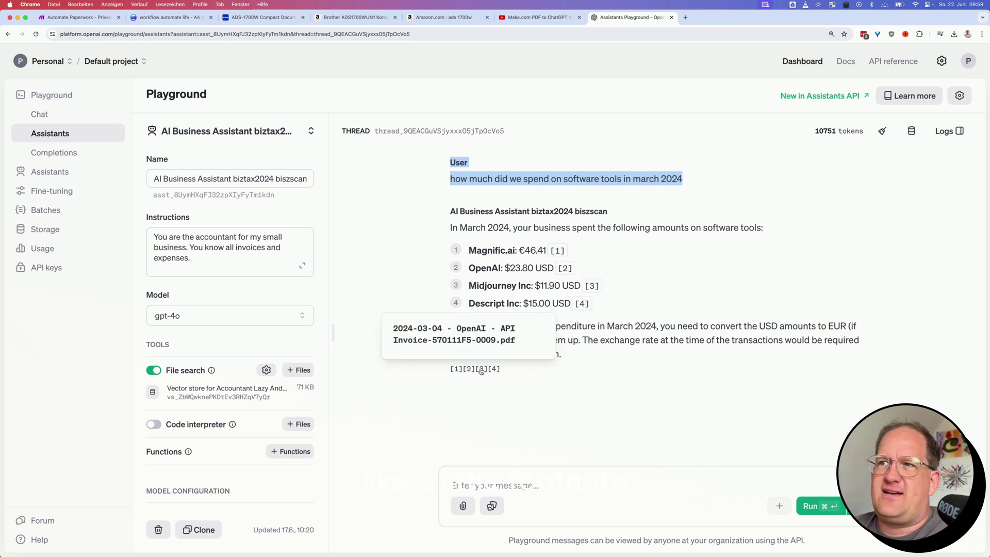
mouse_move(498, 370)
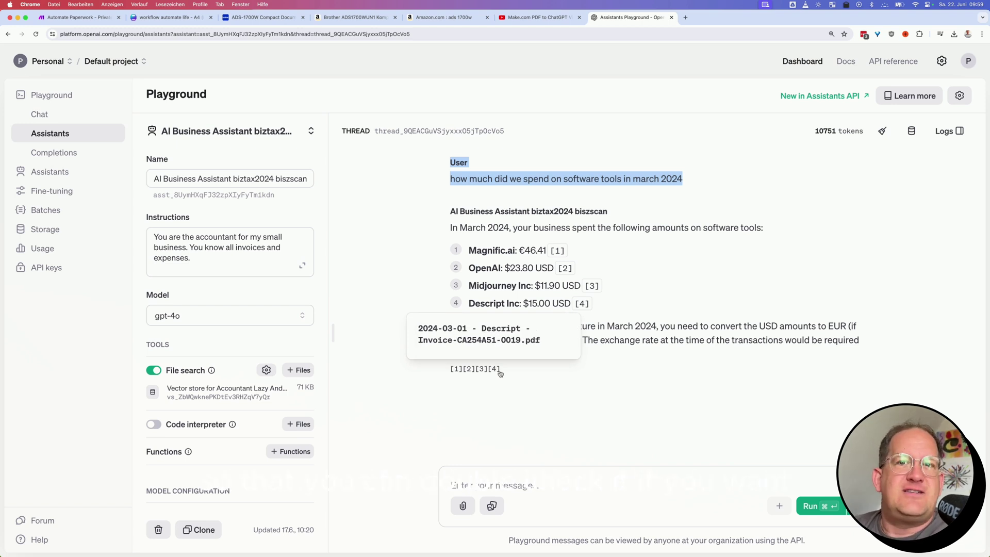
click(640, 344)
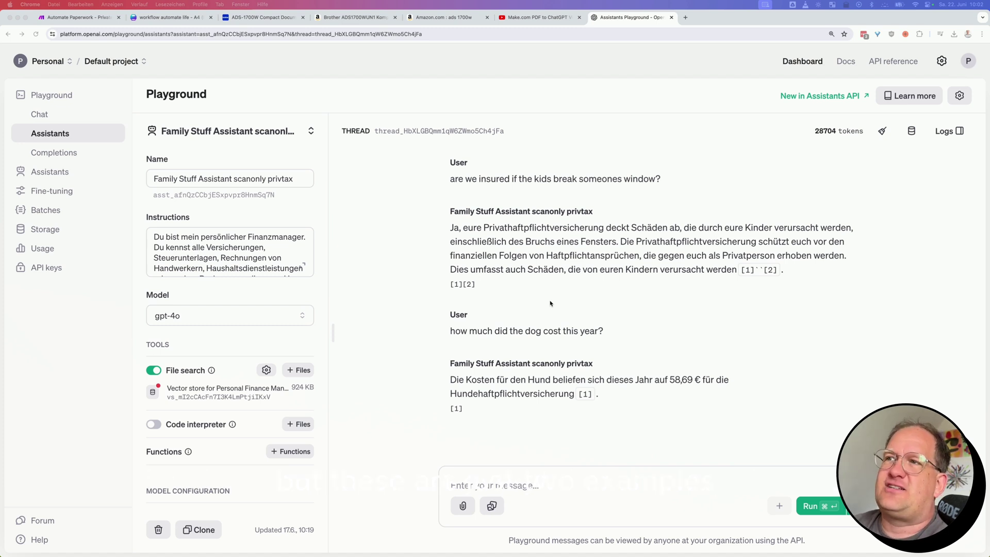
- Select the family assistant's questions about the kids breaking a window and the dog's cost
triple_click(466, 180)
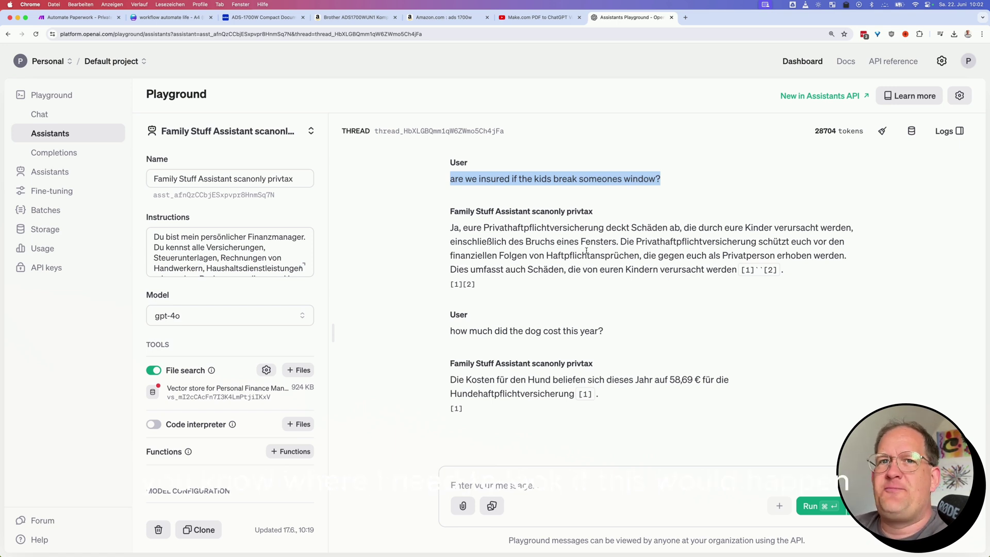
triple_click(552, 331)
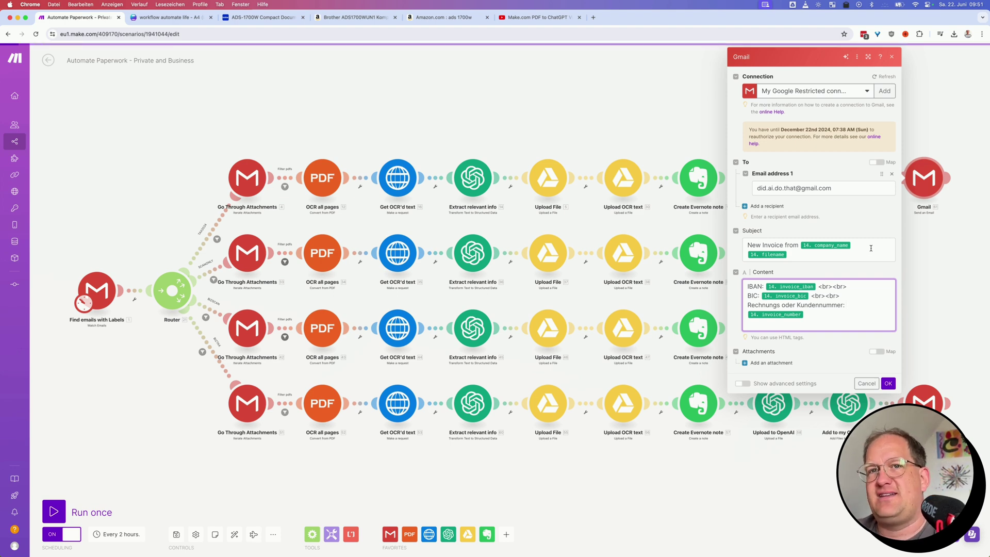
- Show the bottom row's Google Drive Upload File settings for Automations/BizTax2024
click(892, 56)
click(550, 402)
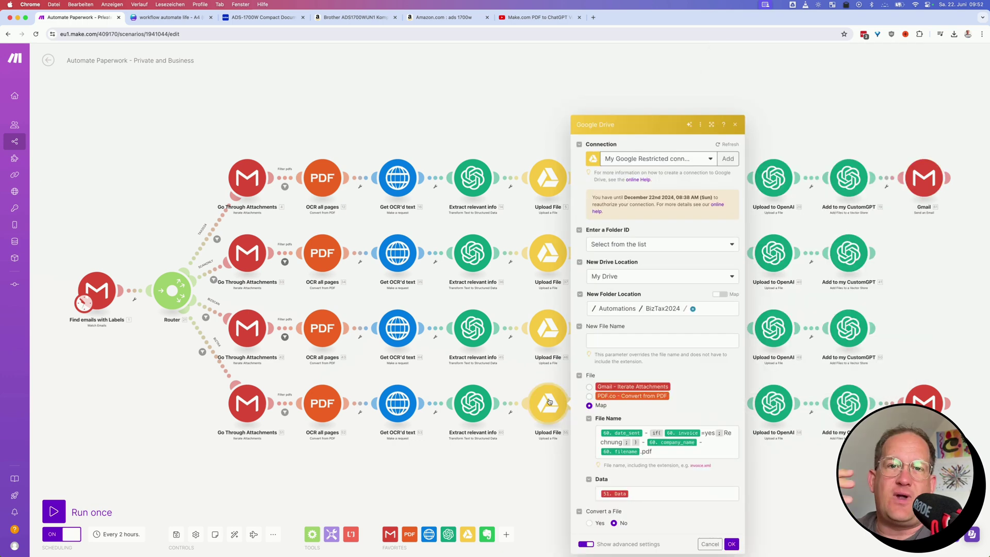